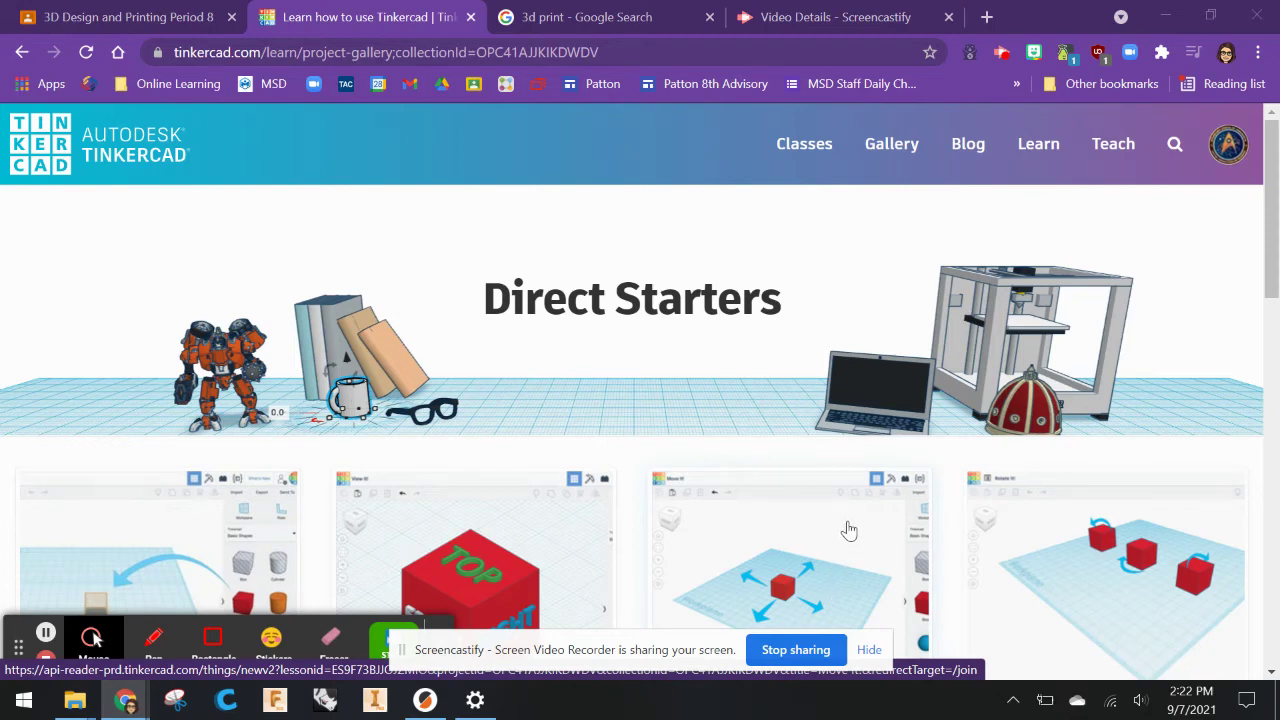
- Scroll the Direct Starters gallery to the View It! card and open that lesson
scroll(849, 530, down, 2)
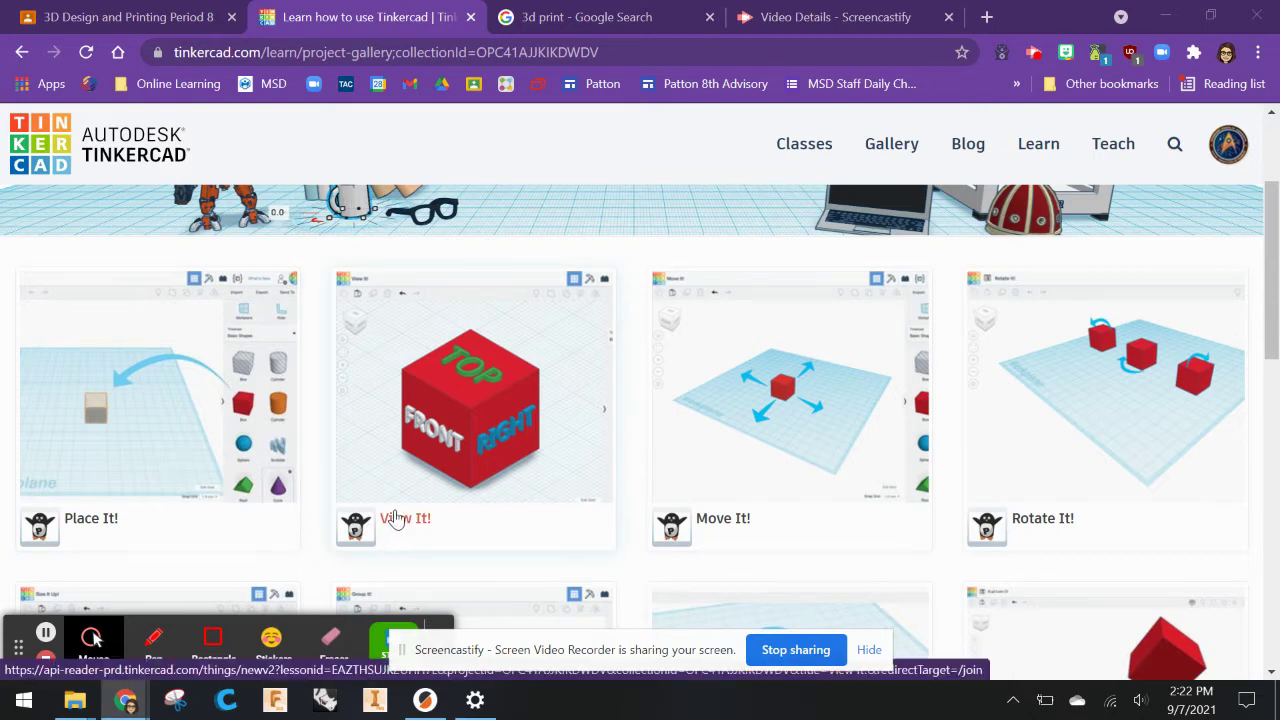
click(392, 526)
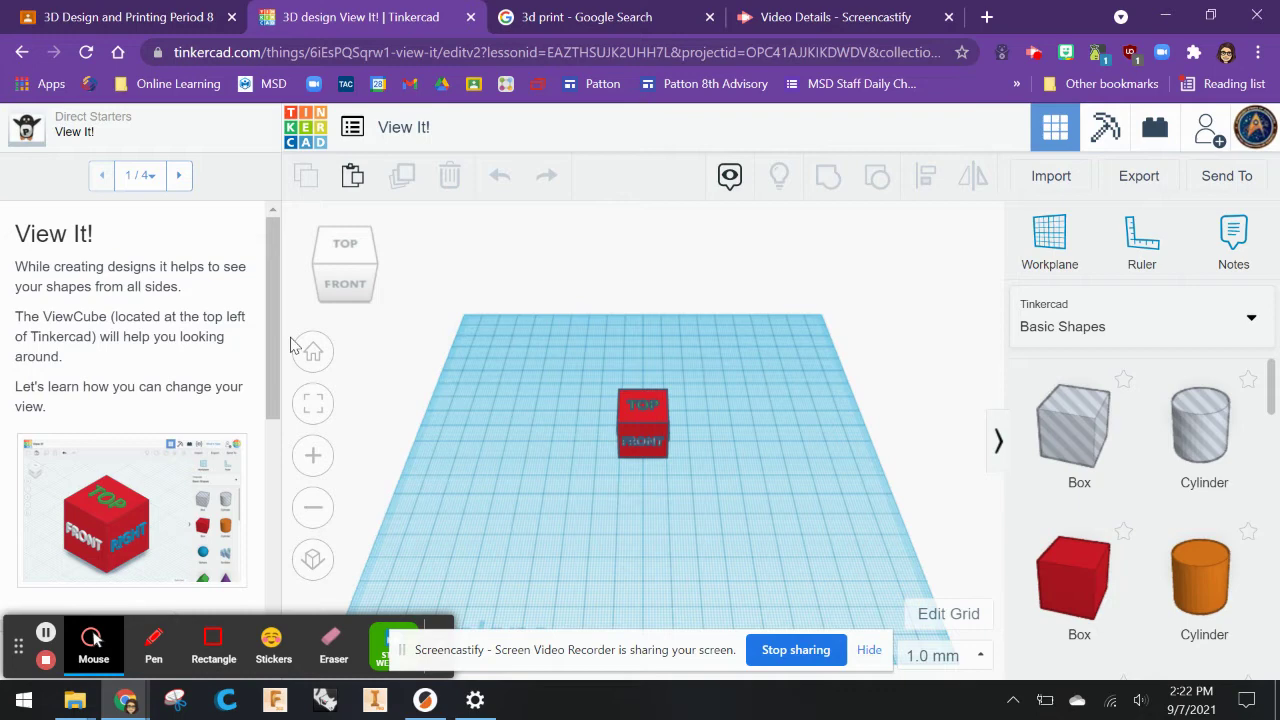
- Circle the ViewCube with a Screencastify pen annotation, then scroll the lesson panel down to Instructions
click(153, 642)
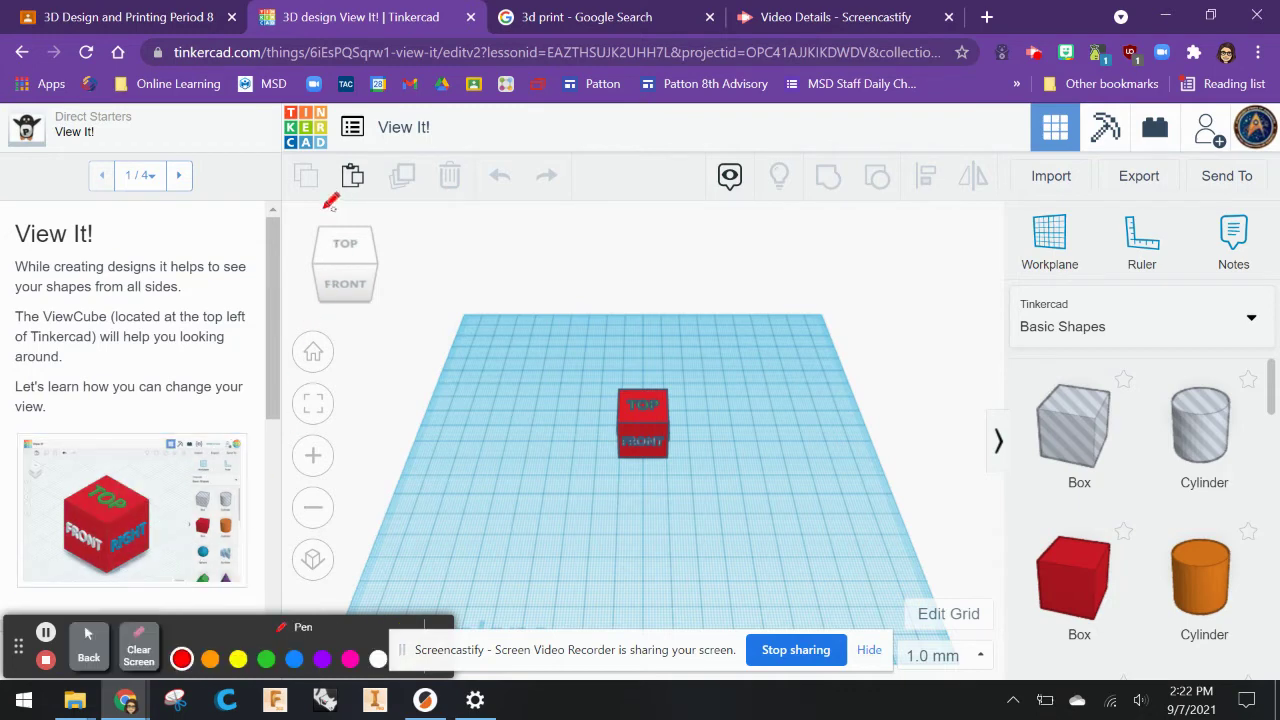
mouse_move(325, 207)
mouse_down()
mouse_move(288, 308)
mouse_move(443, 311)
mouse_move(414, 199)
mouse_move(330, 192)
mouse_up()
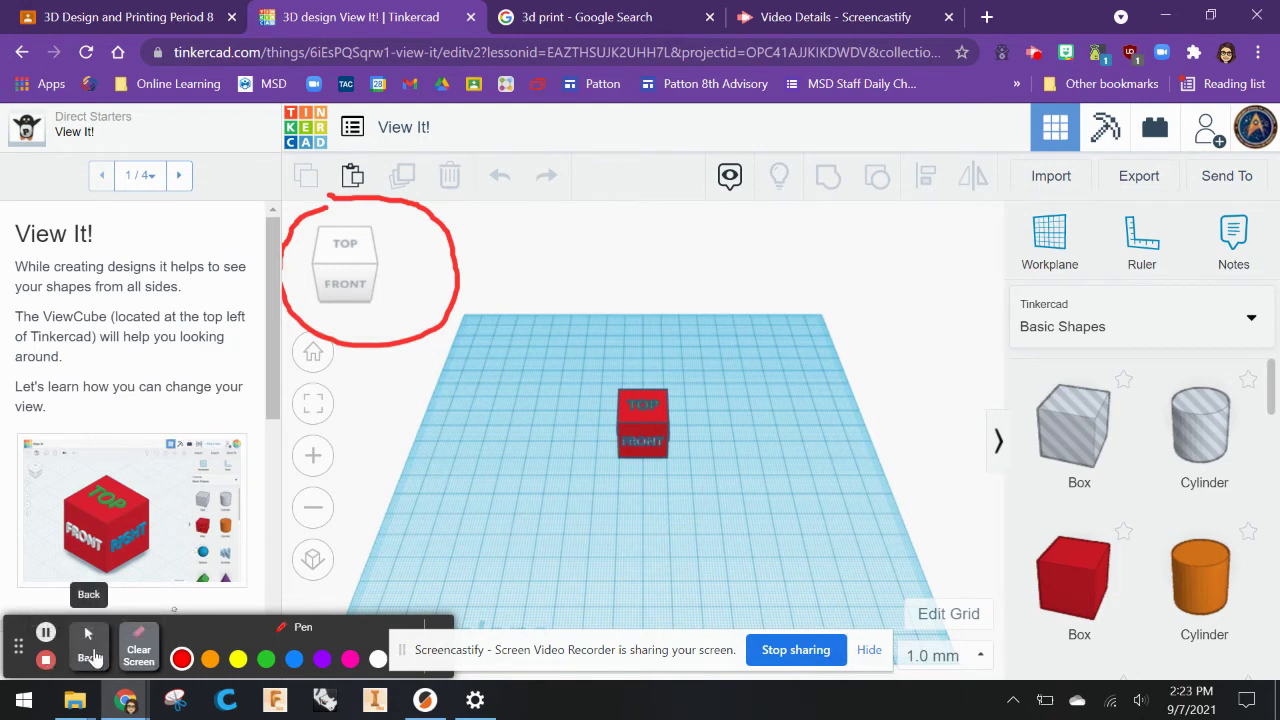
click(90, 652)
click(93, 645)
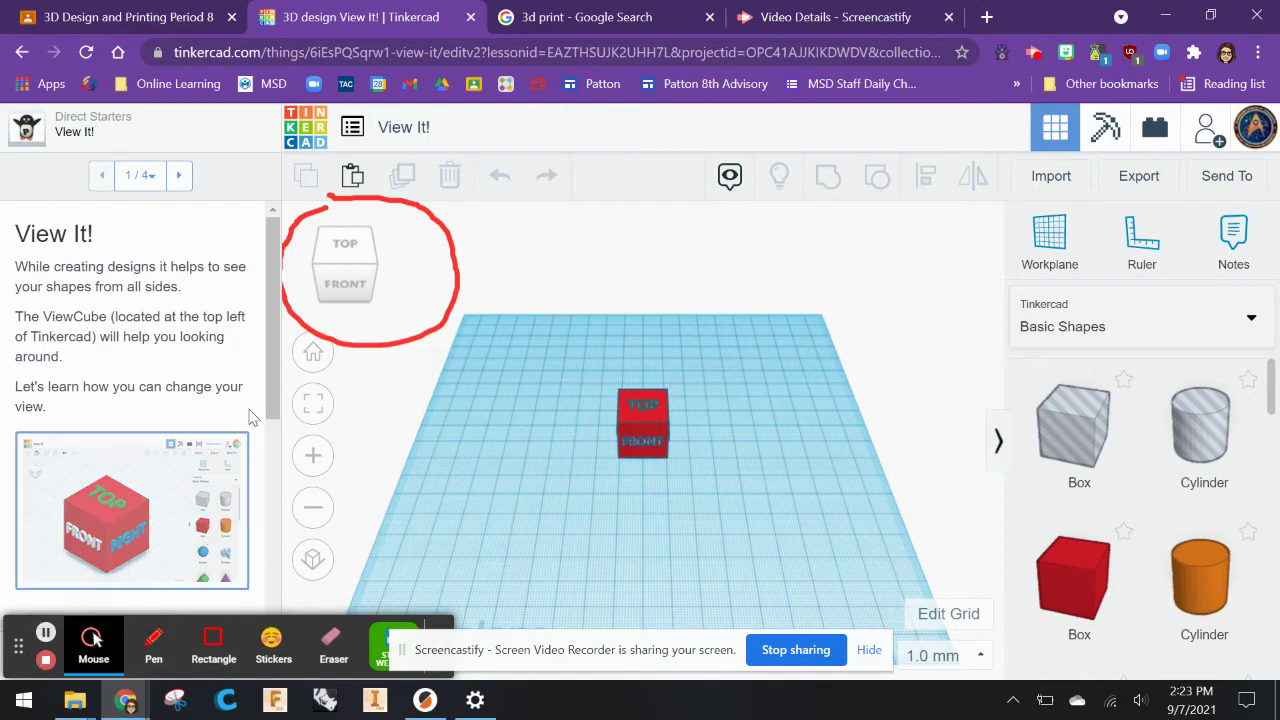
drag(269, 382, 281, 538)
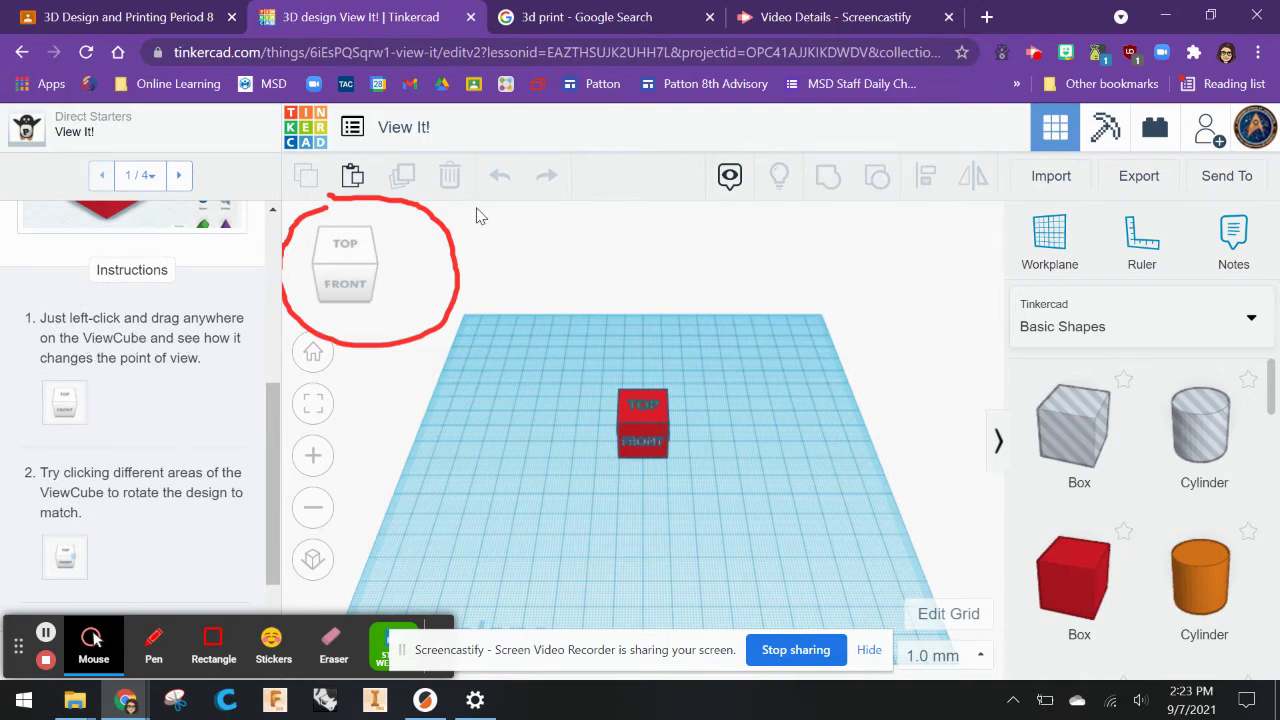
- Orbit to the cube's LEFT side, then use the ViewCube to view FRONT, BOTTOM and finally BACK
click(364, 256)
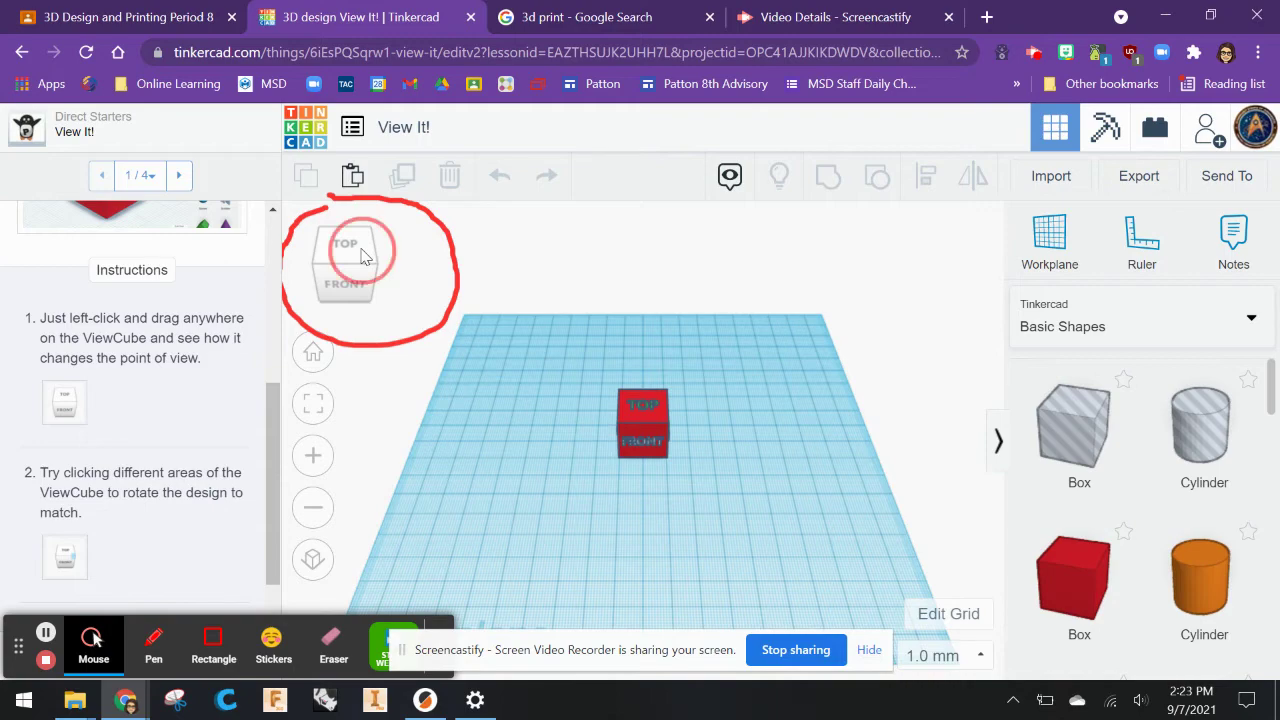
drag(364, 256, 440, 285)
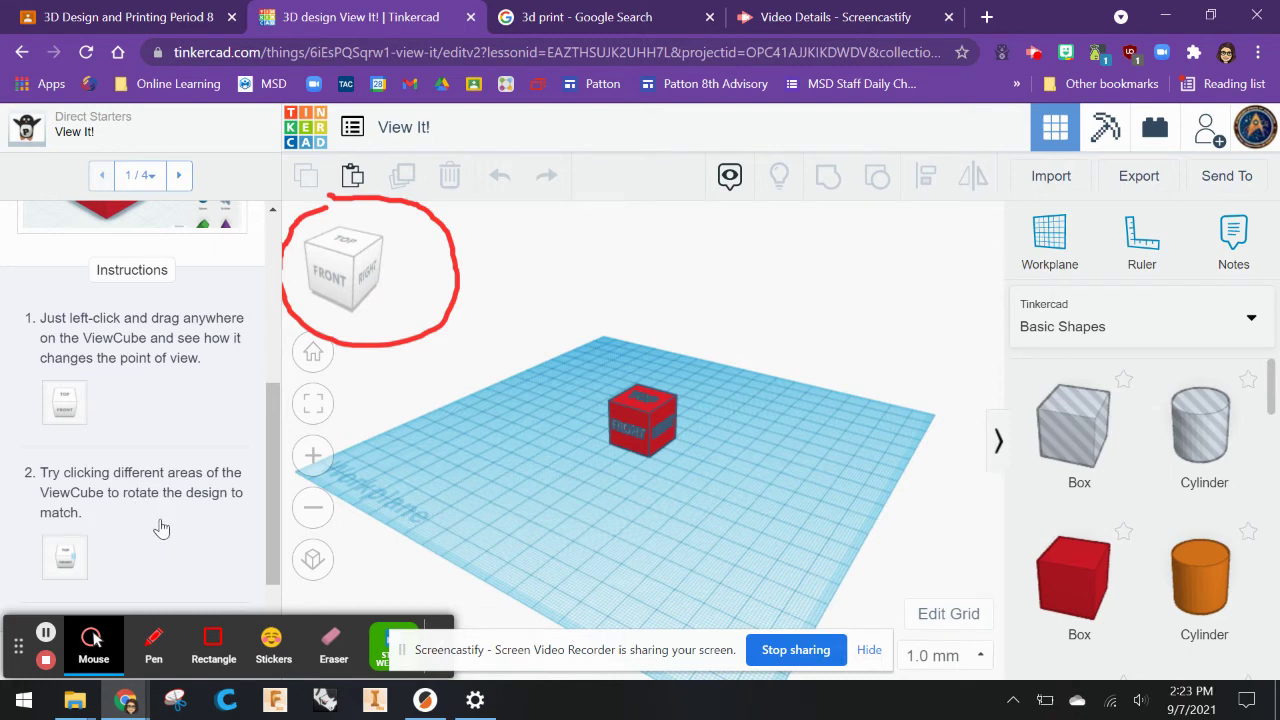
click(337, 280)
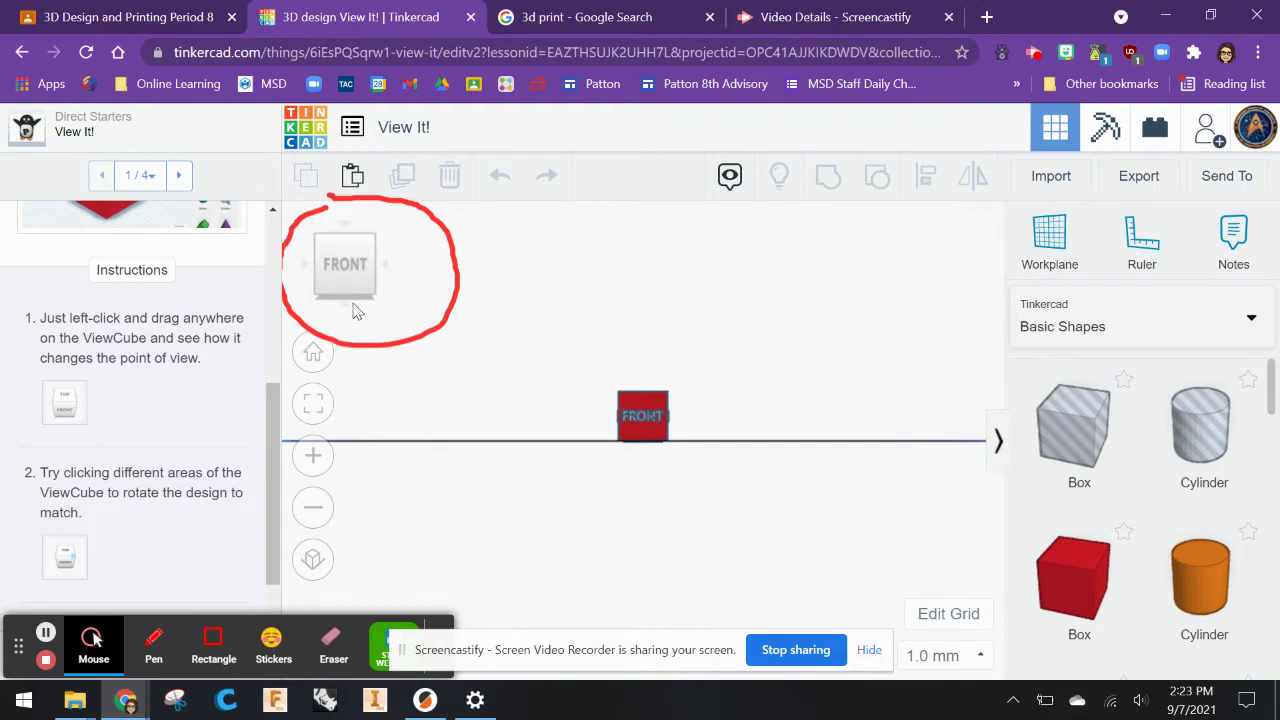
click(345, 303)
click(345, 306)
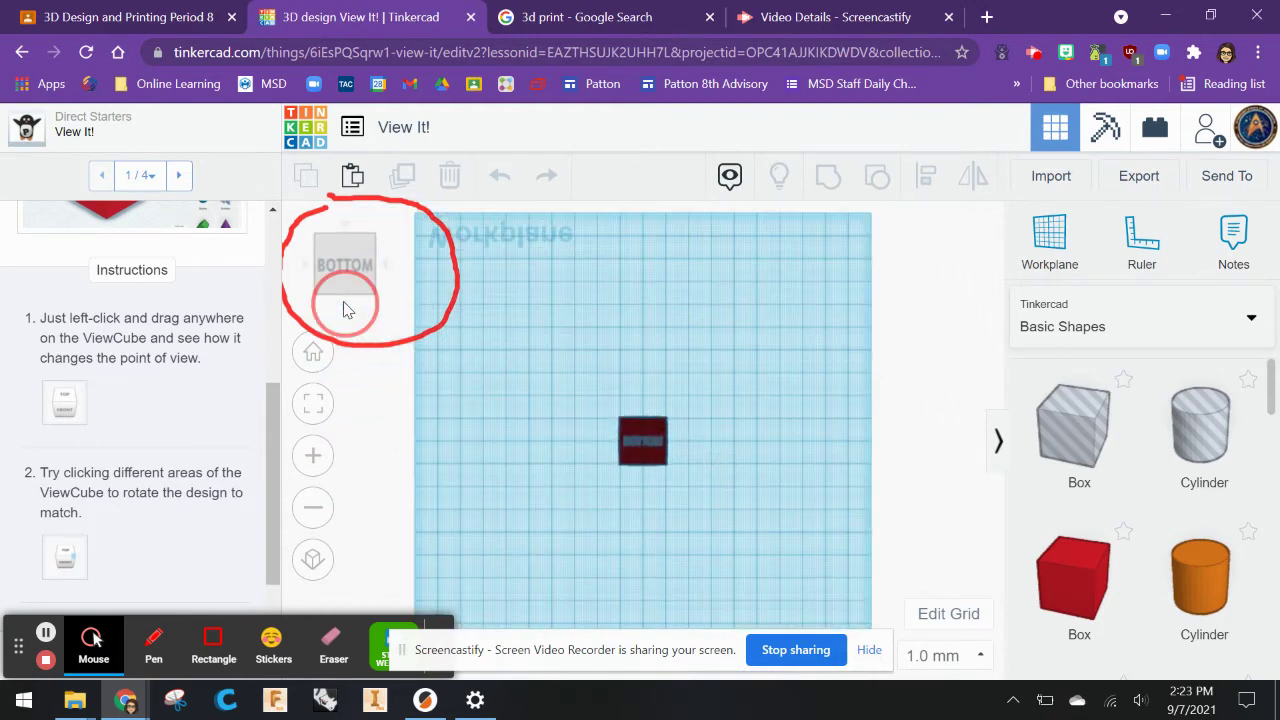
scroll(165, 545, down, 1)
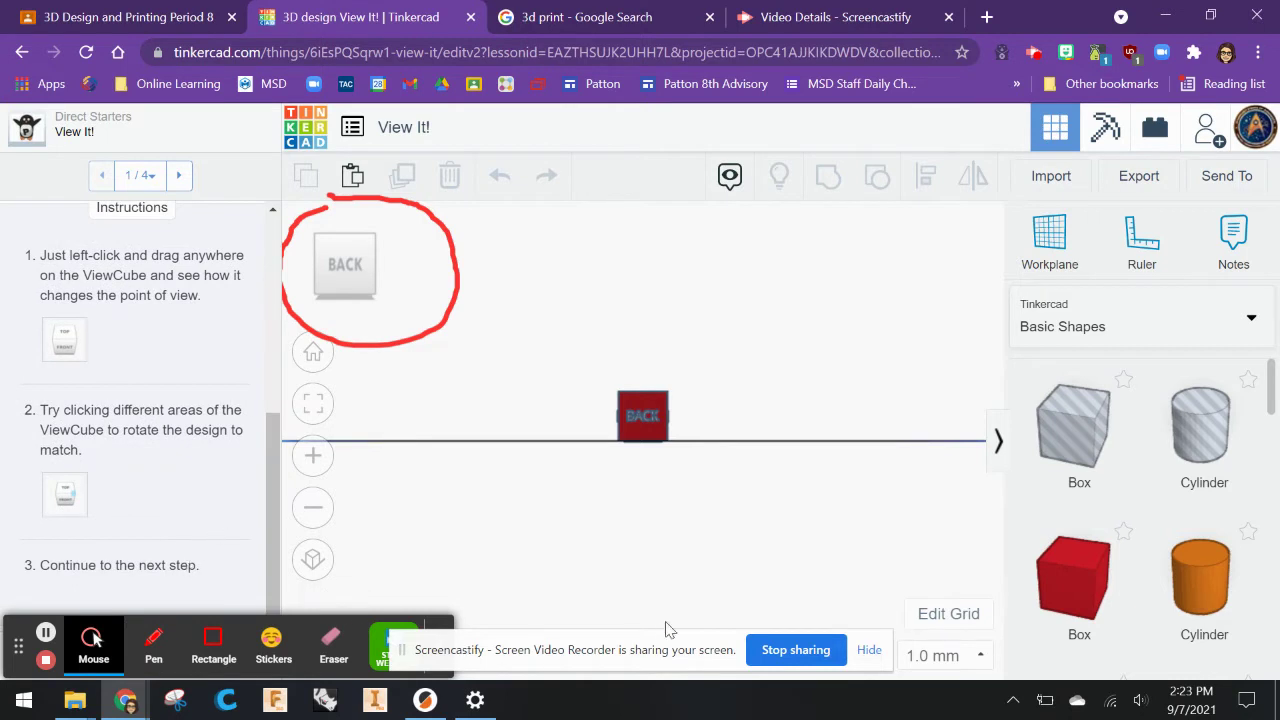
click(867, 650)
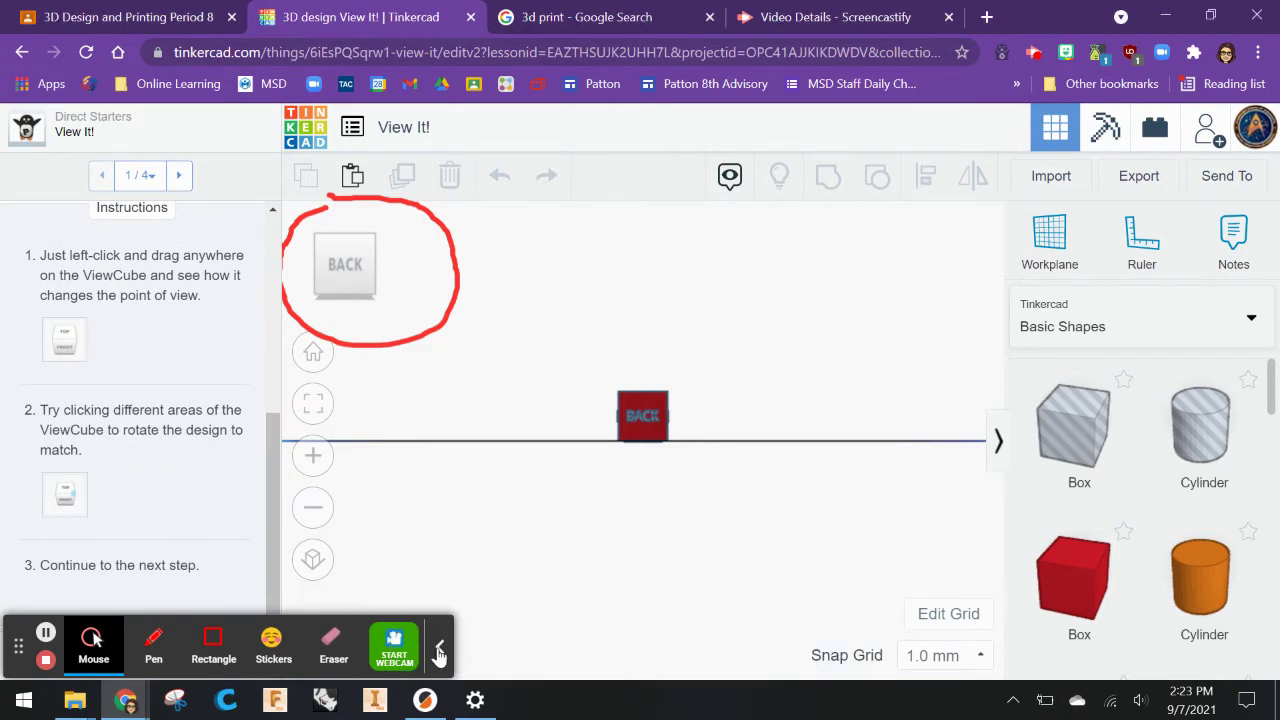
- Advance to step 2, Learn to Zoom, and scroll its instructions into view
click(433, 655)
click(250, 659)
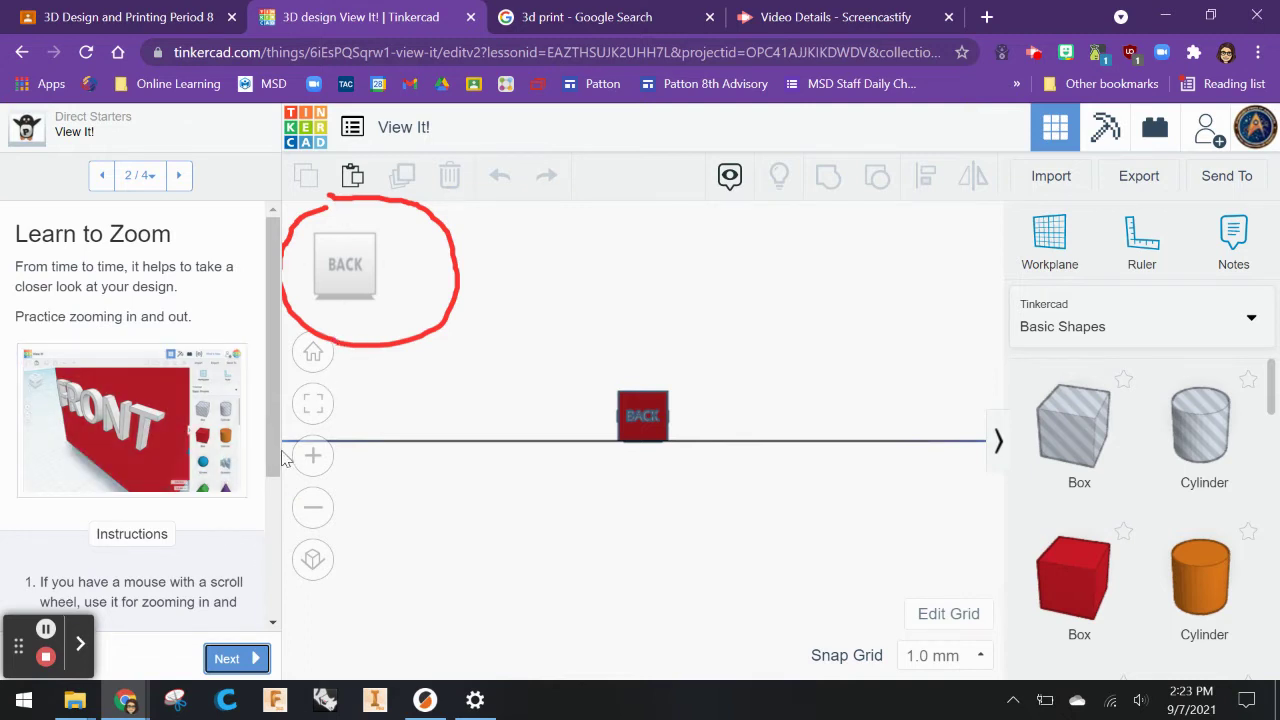
drag(272, 455, 272, 606)
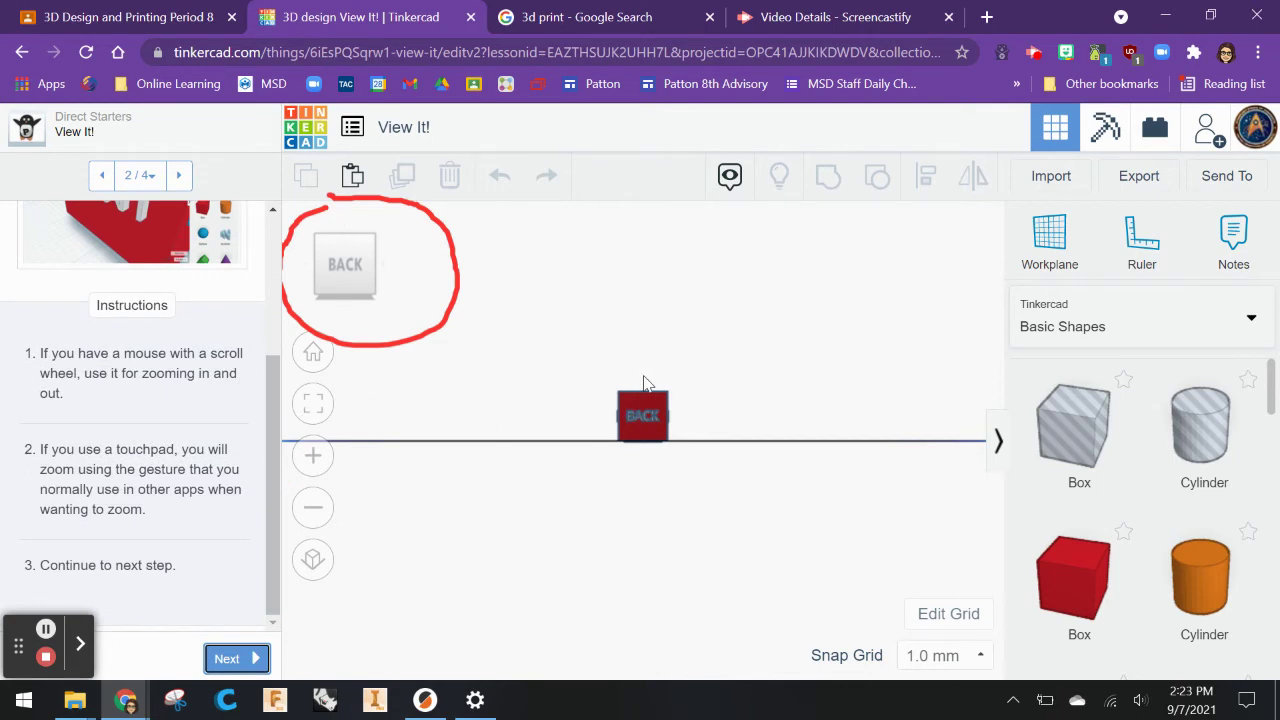
- Zoom the canvas out and back in with the scroll wheel to enlarge the BACK face
scroll(644, 383, down, 3)
scroll(644, 383, up, 4)
scroll(644, 383, up, 5)
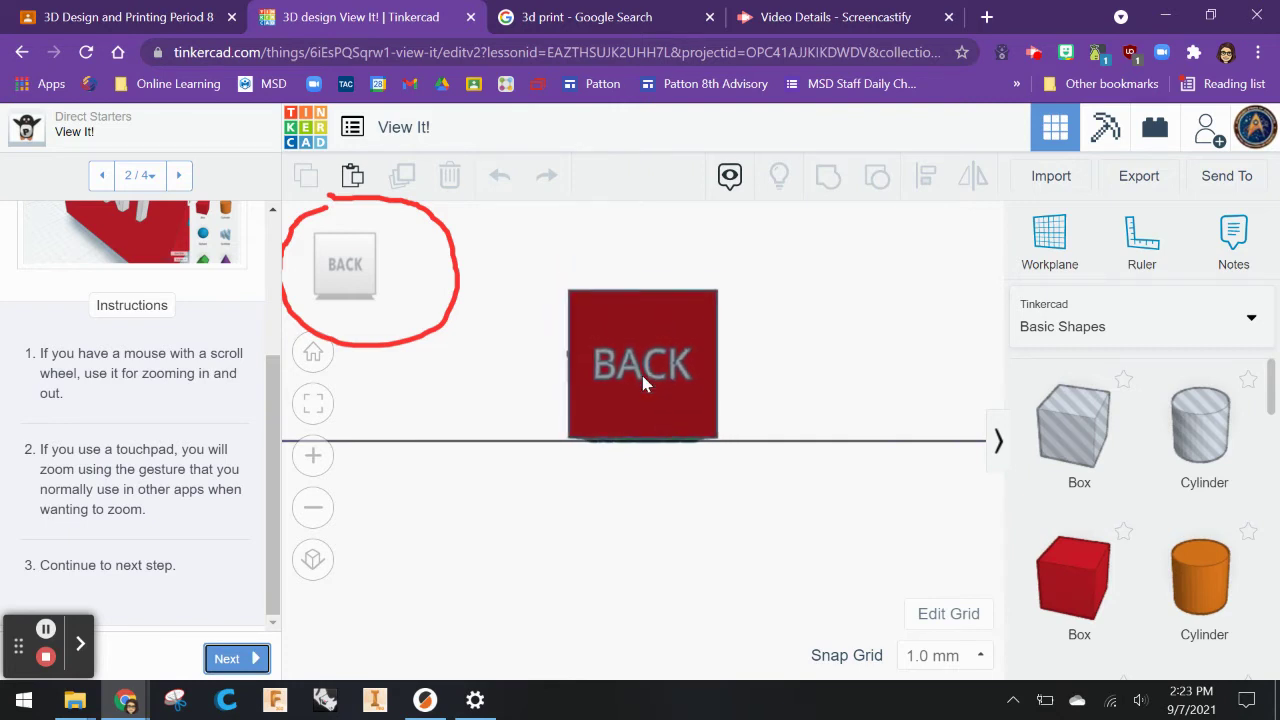
scroll(643, 383, down, 3)
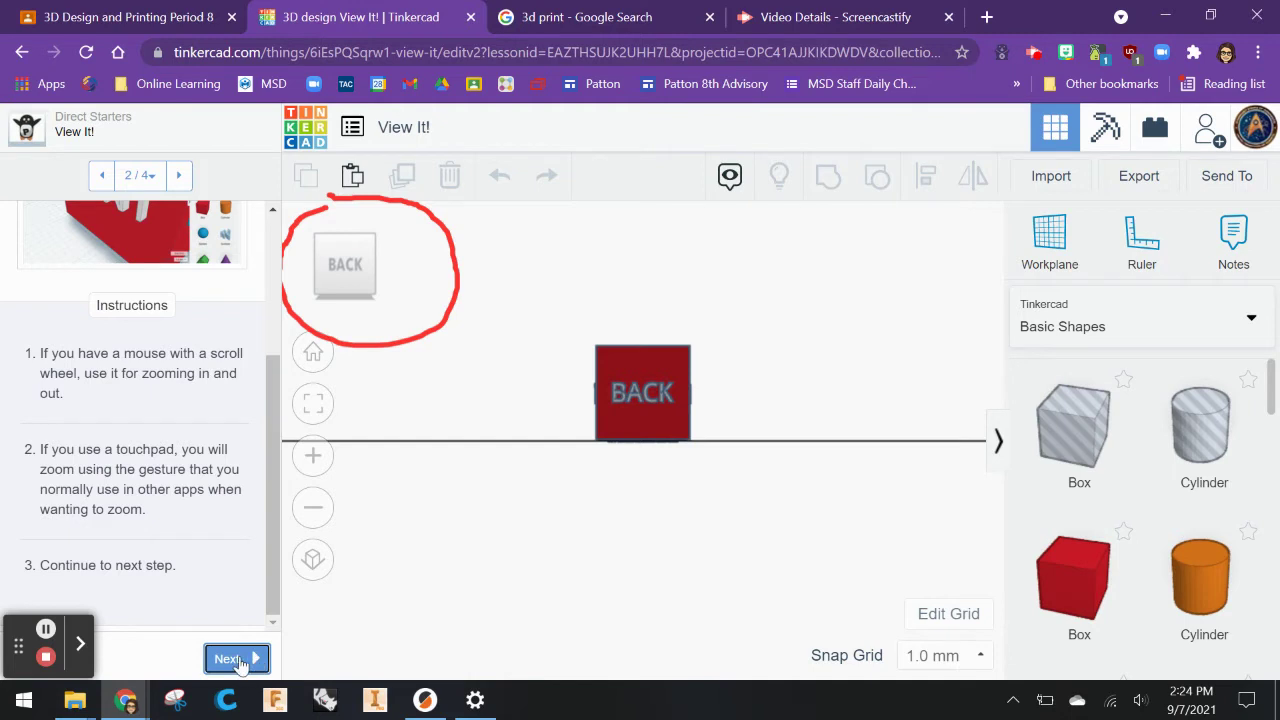
- Move to step 3, Let's Look Around Faster, and zoom in on the cube four times with +
click(229, 659)
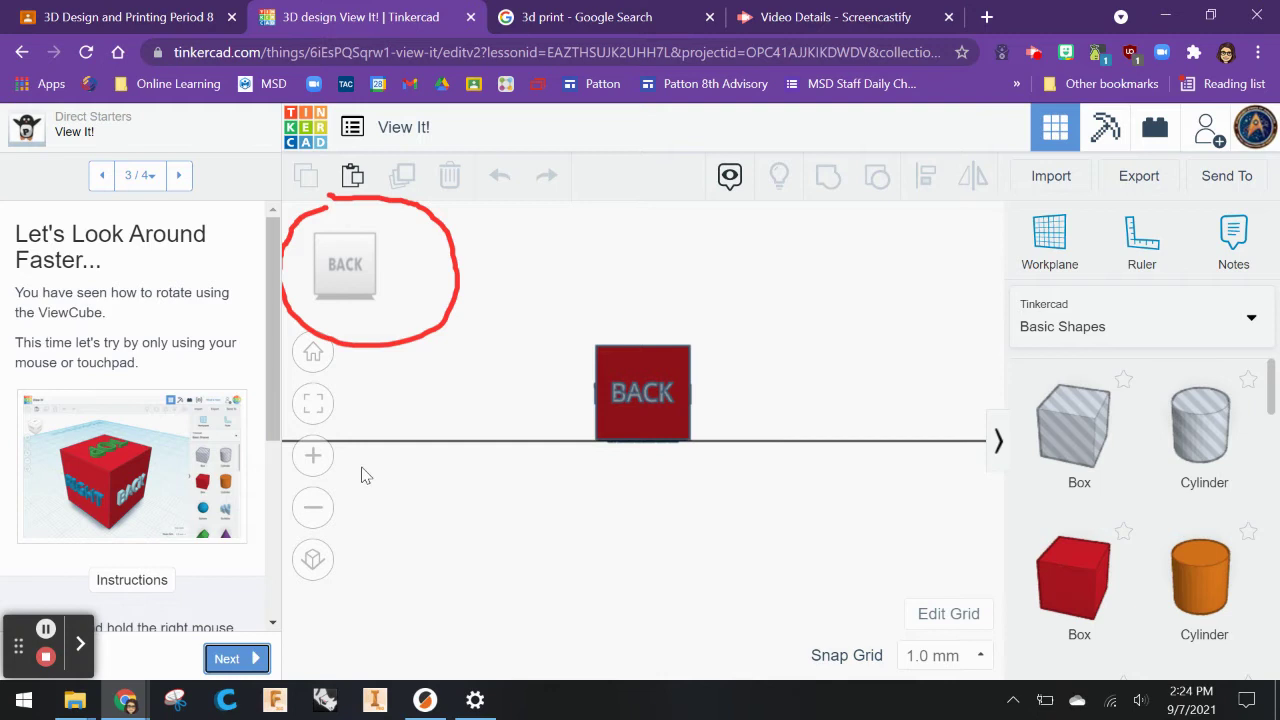
click(313, 460)
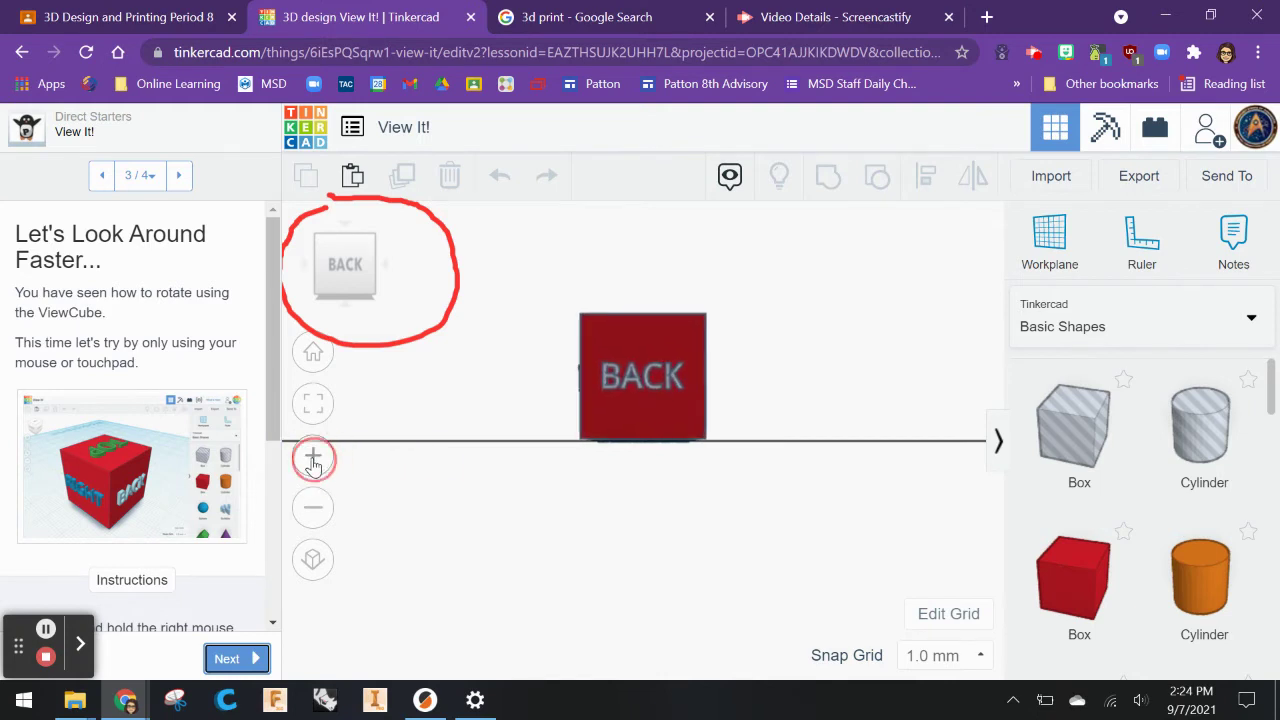
click(313, 460)
click(313, 460)
click(313, 460)
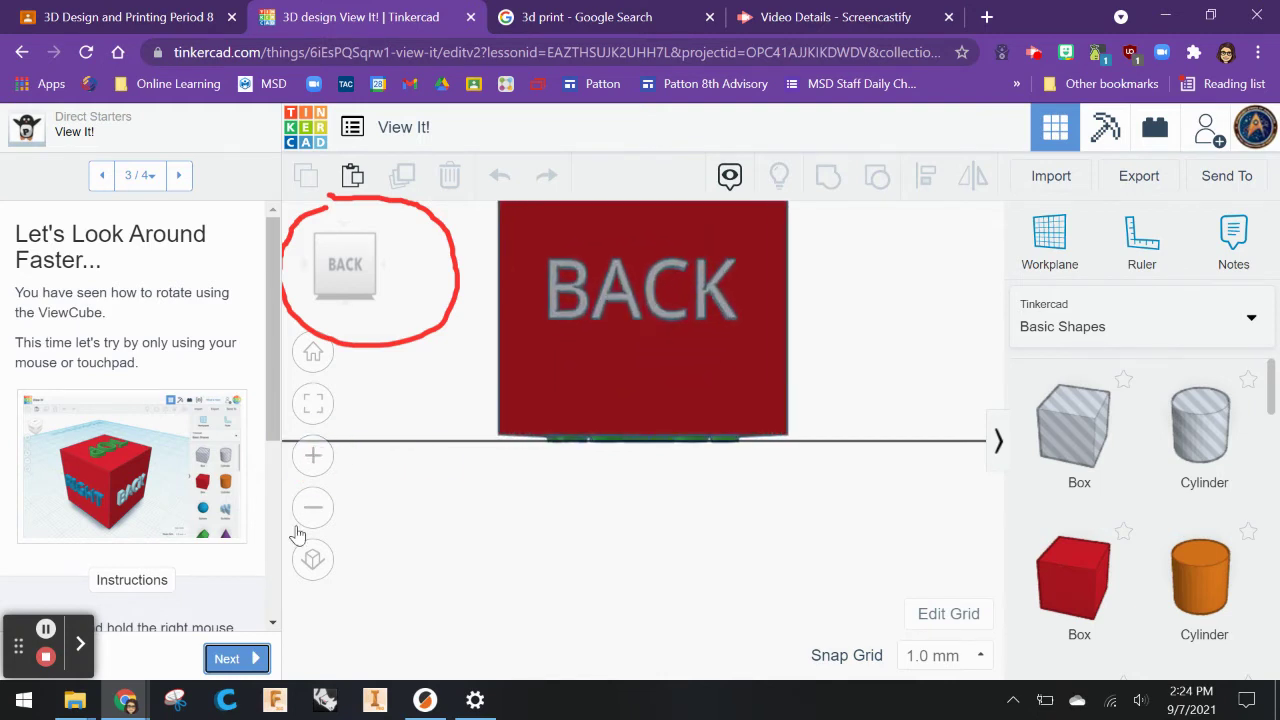
- Reset the workplane to the Home view and erase part of the red annotation circle
click(80, 643)
click(315, 350)
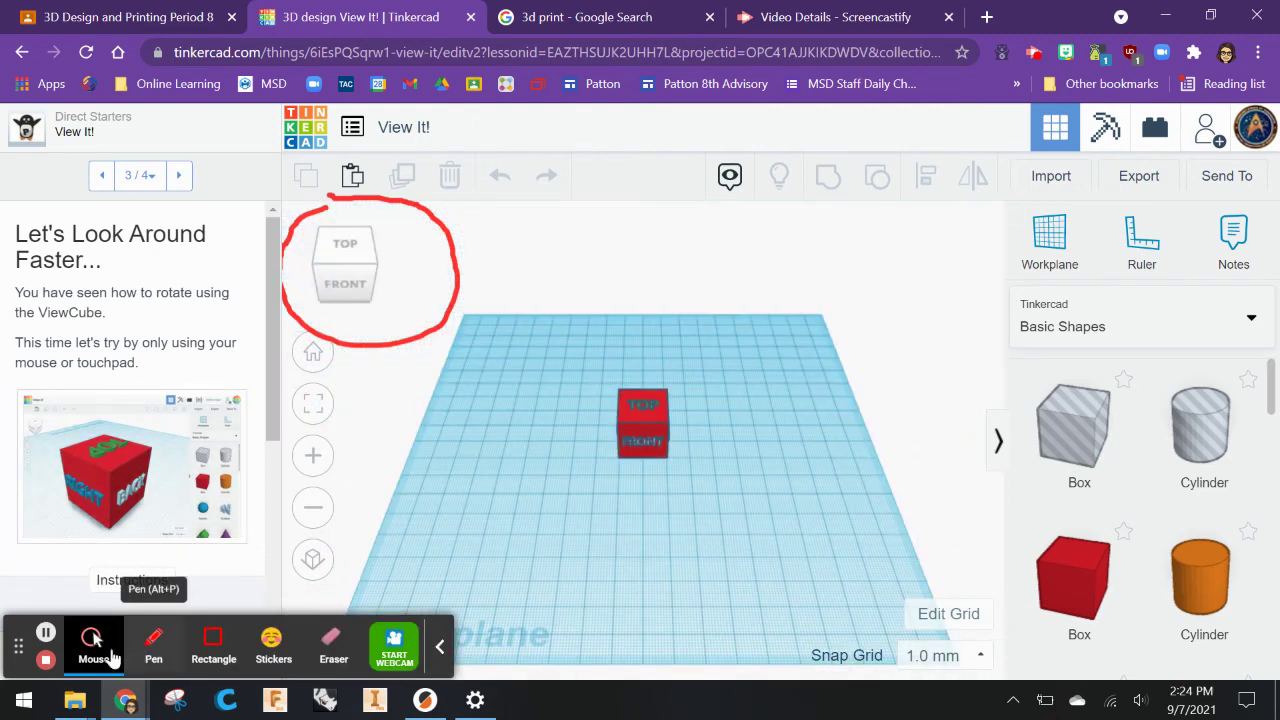
click(333, 645)
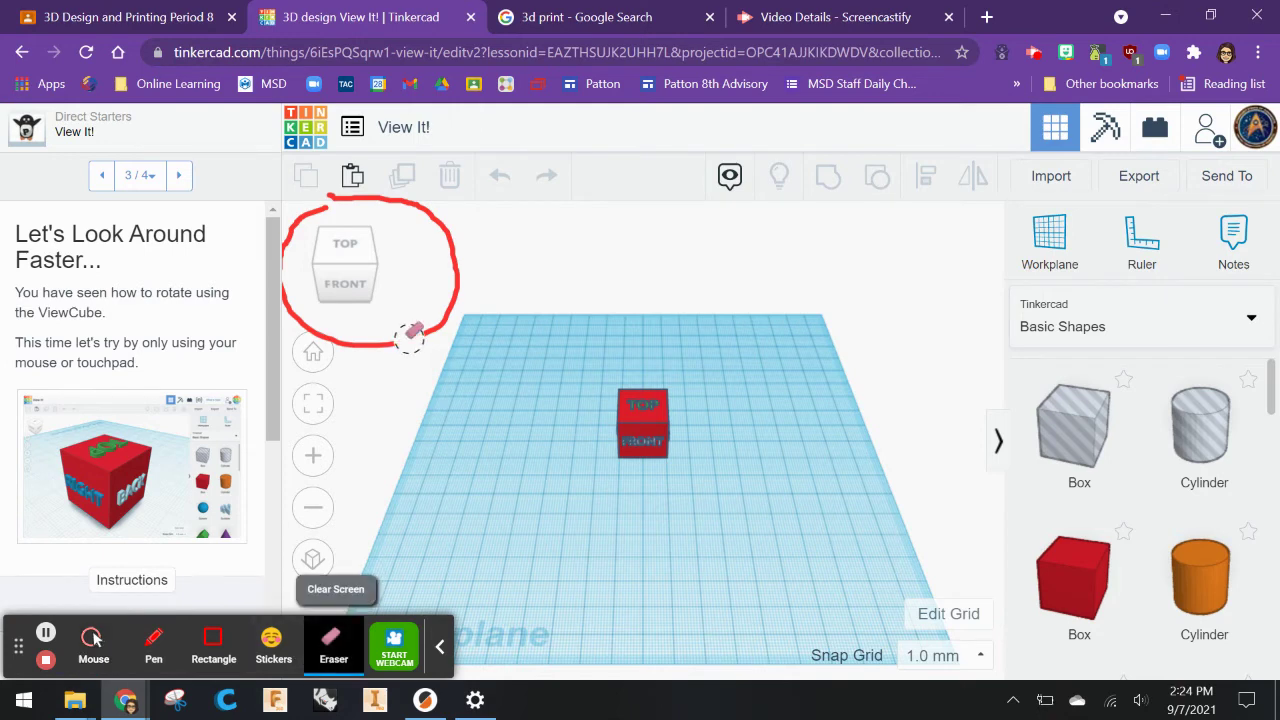
mouse_move(410, 337)
mouse_down()
mouse_move(440, 314)
mouse_move(400, 352)
mouse_up()
click(95, 638)
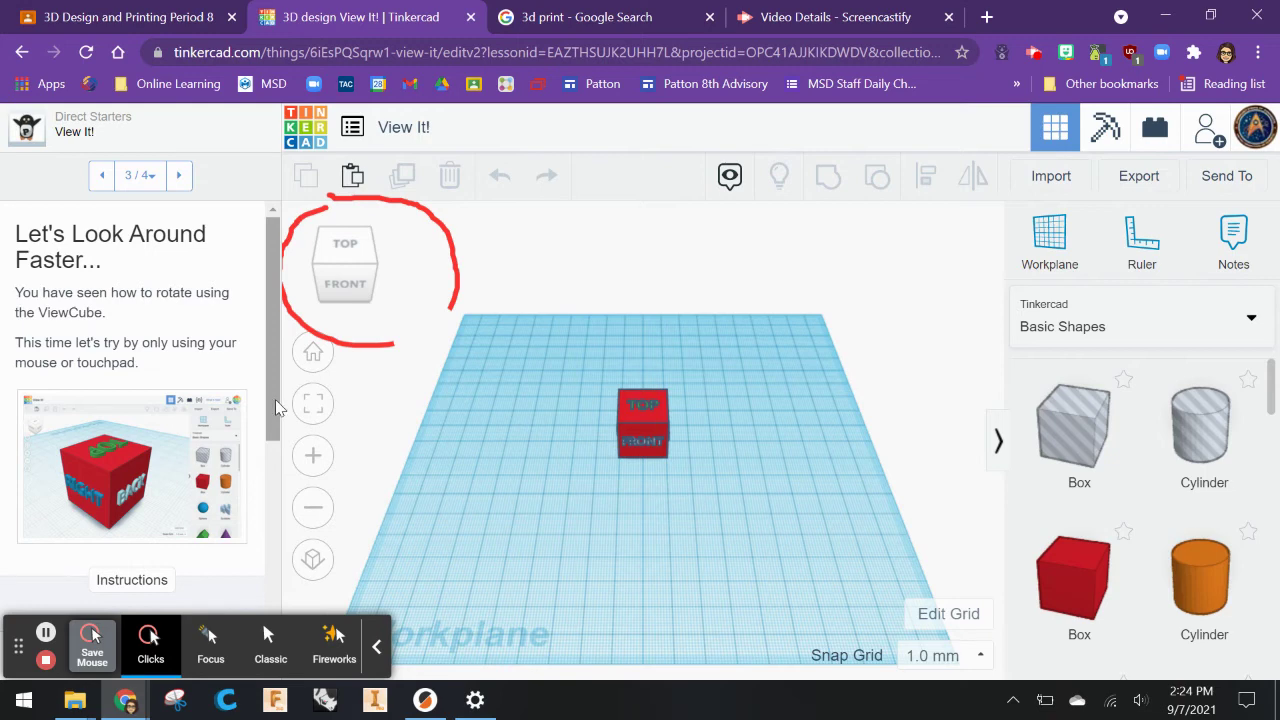
- Orbit and tilt the view to look down on the cube's TOP, then advance to step 4
drag(277, 407, 290, 553)
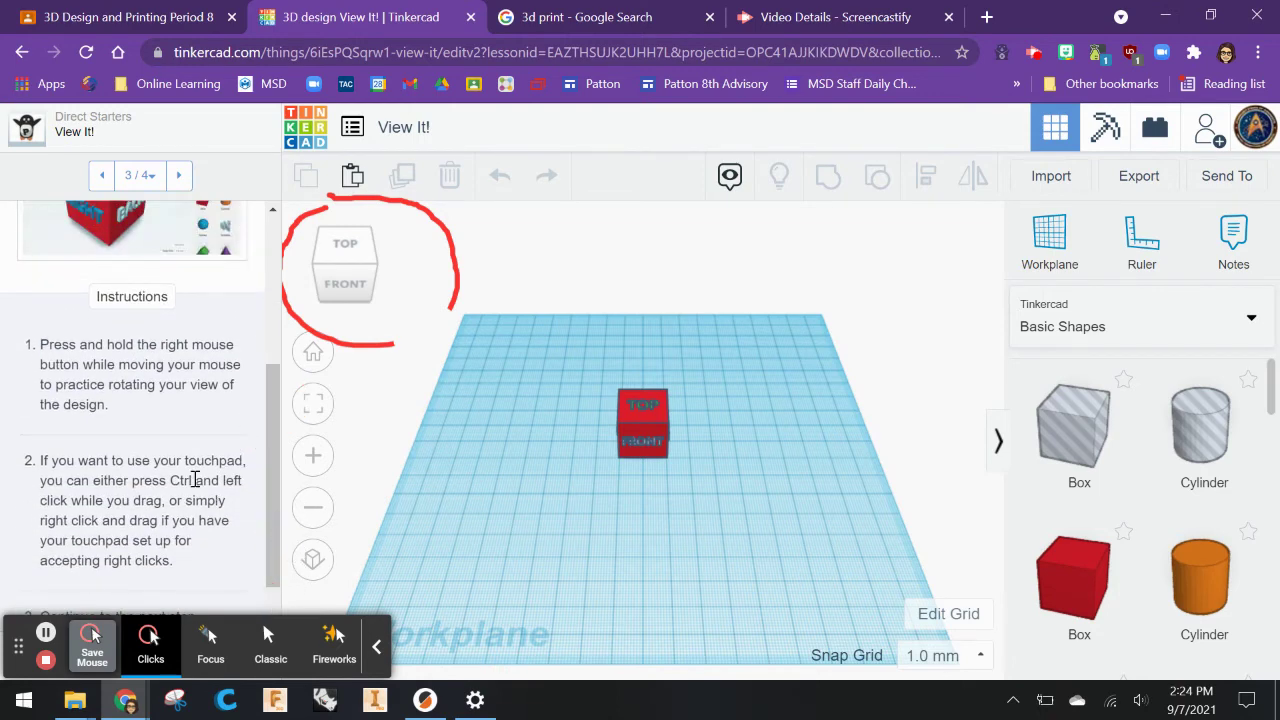
right_drag(545, 558, 630, 568)
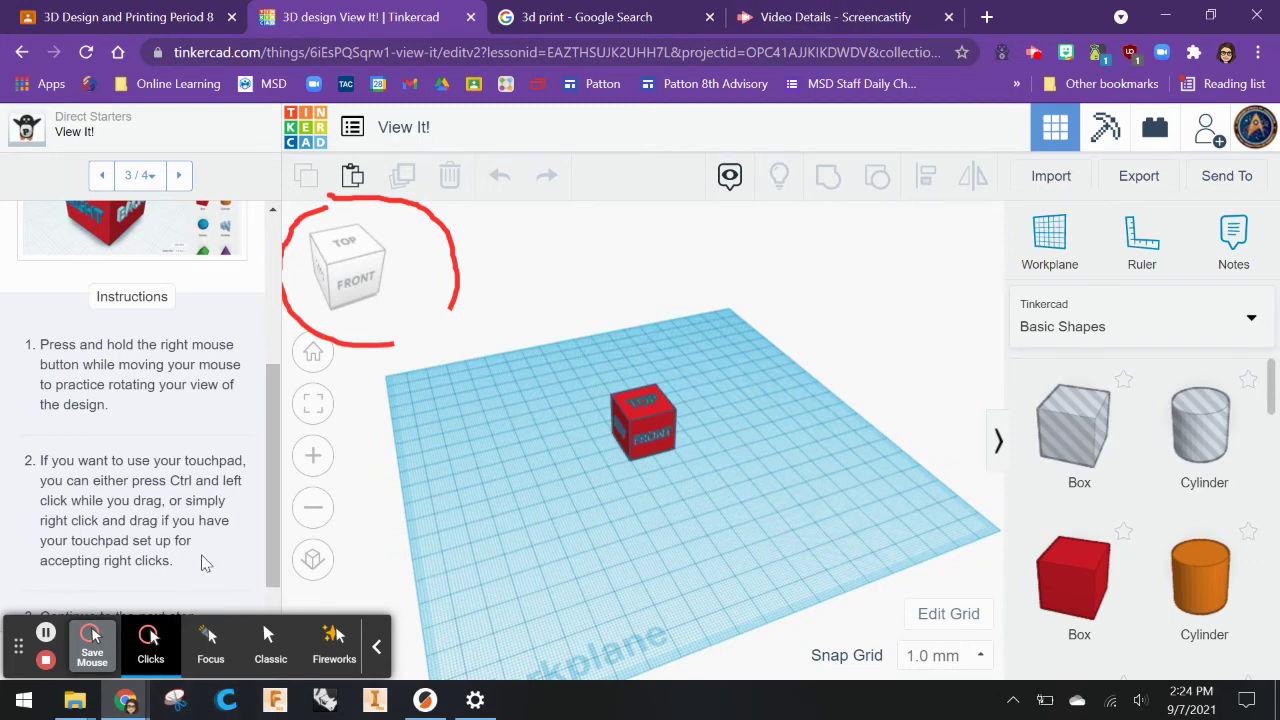
scroll(203, 563, down, 1)
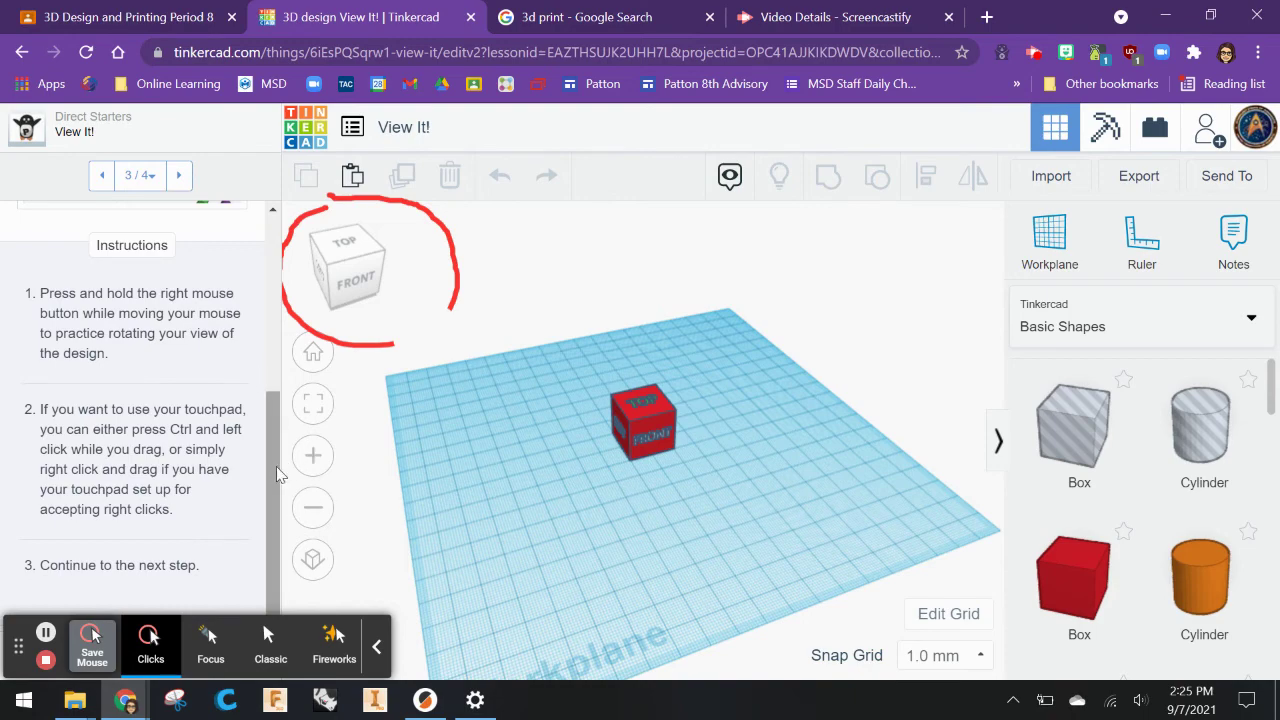
right_drag(555, 495, 274, 577)
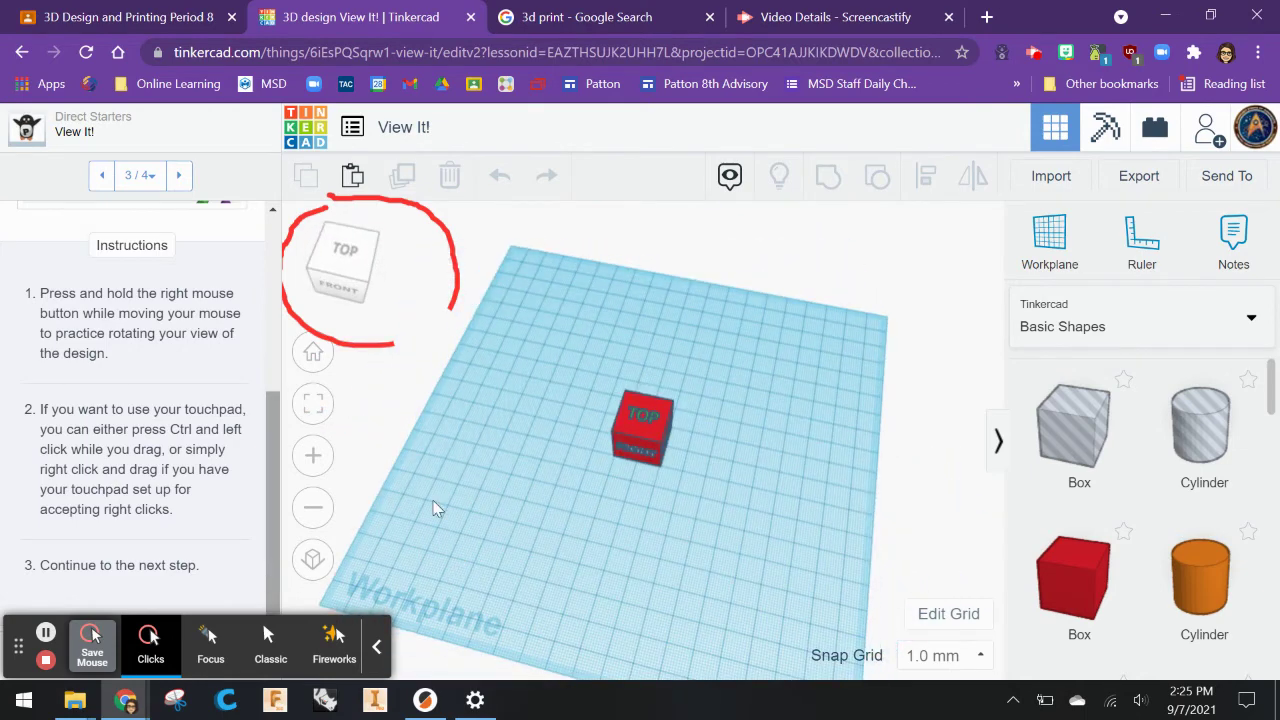
click(374, 652)
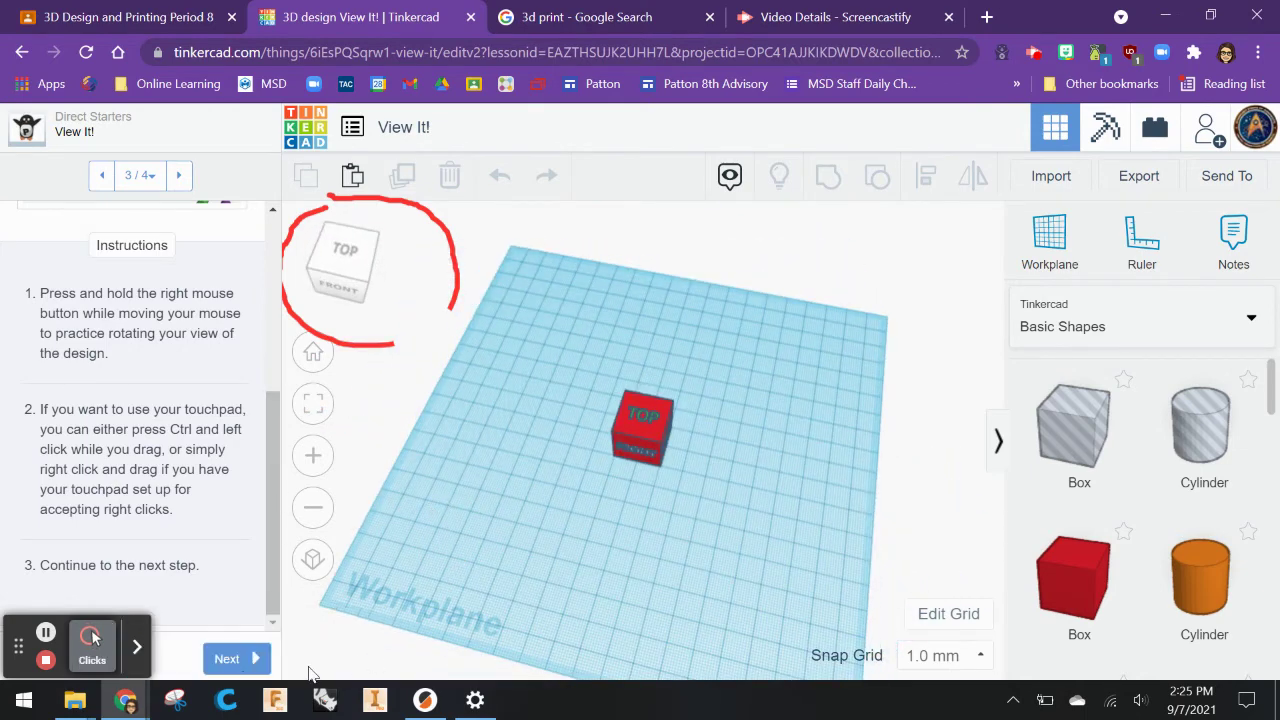
click(226, 658)
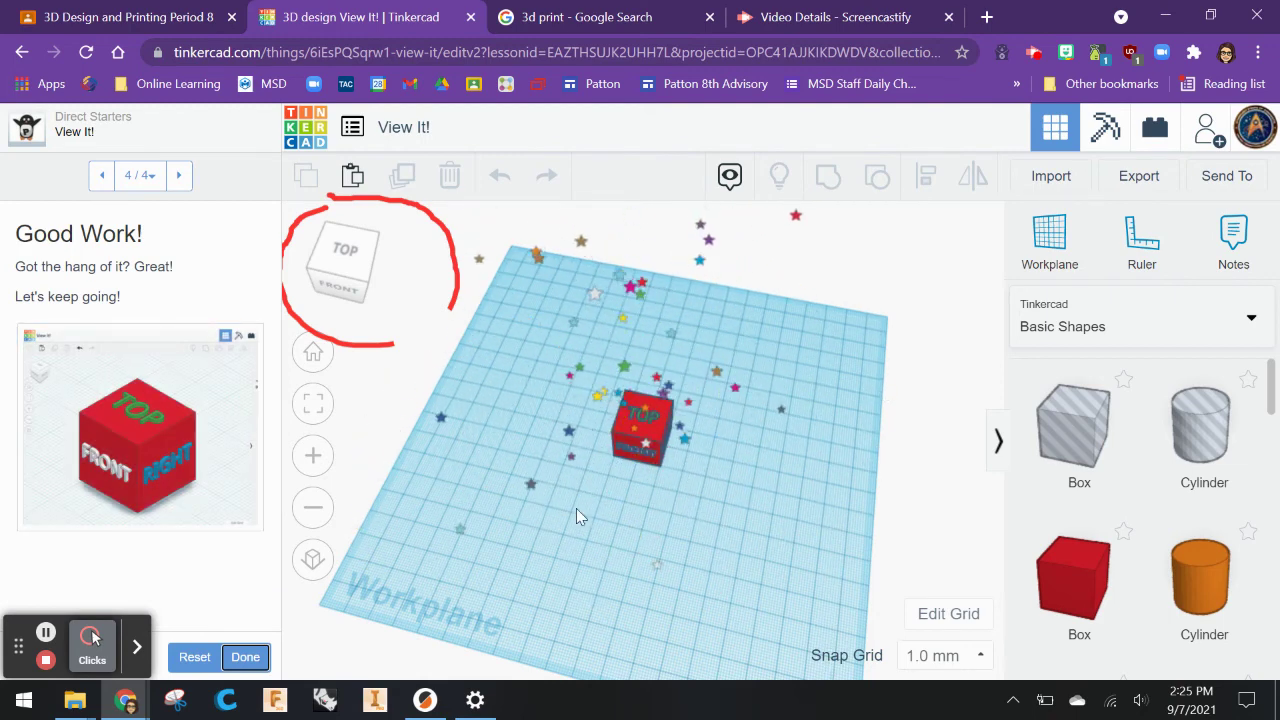
- Orbit upward until the ViewCube shows BOTTOM, looking at the red cube's underside
right_drag(576, 541, 616, 292)
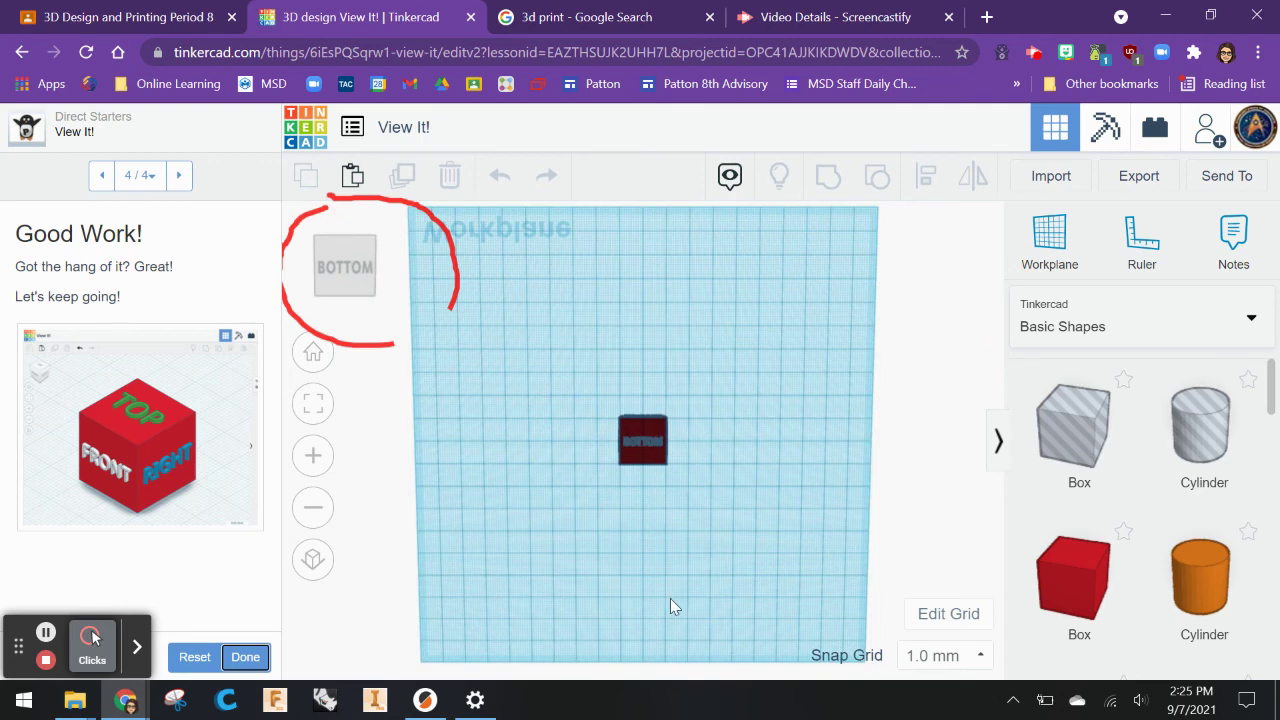